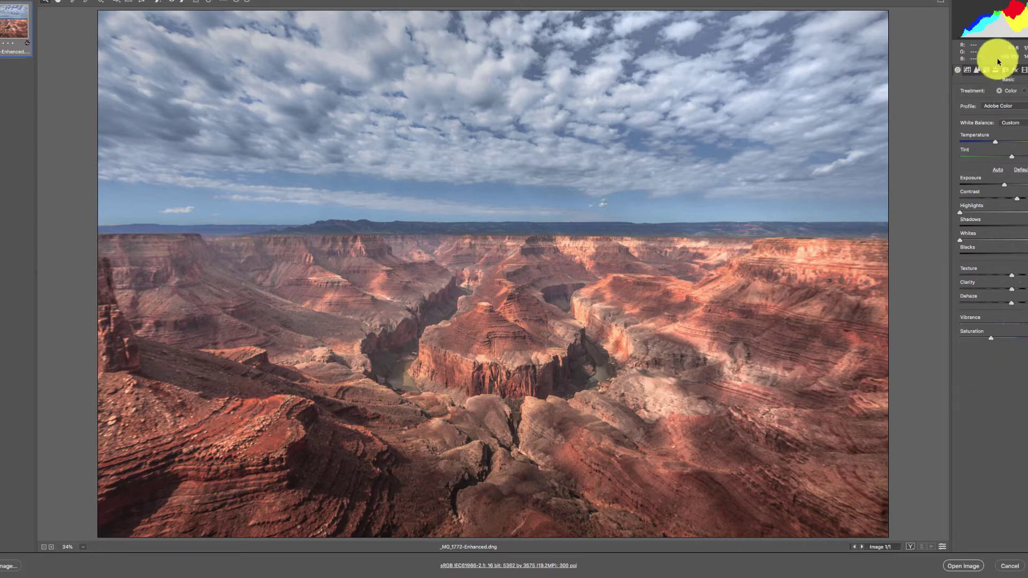
pyautogui.click(1017, 70)
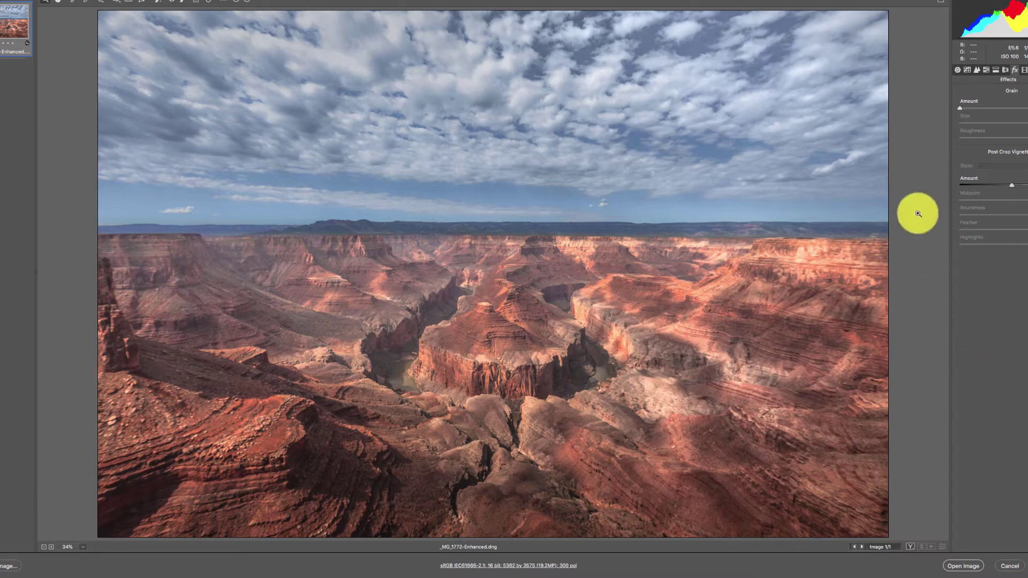
pyautogui.click(958, 69)
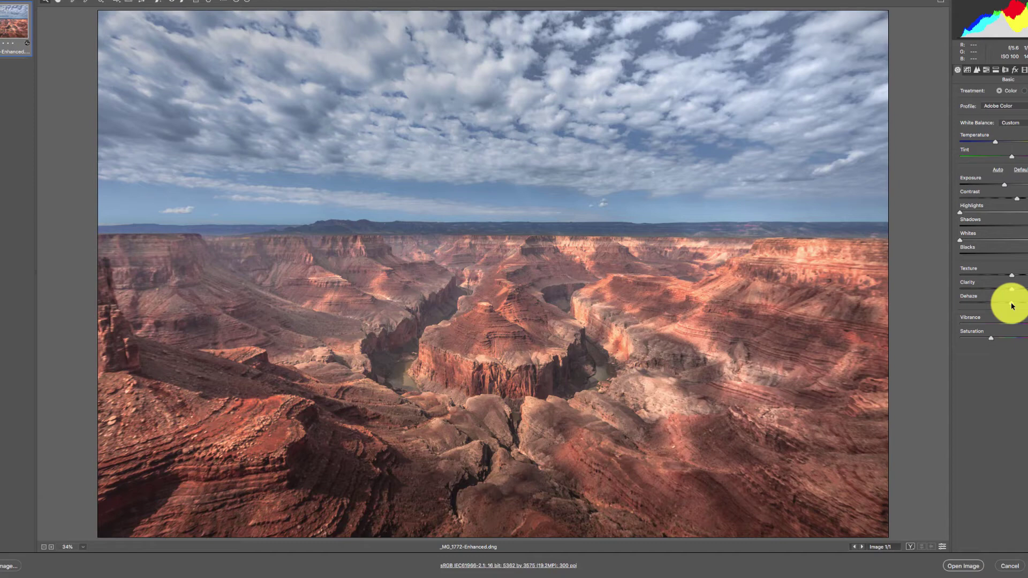
# Step: Raise Dehaze to cut the canyon haze, then lower it to compare a hazier version
pyautogui.moveTo(1013, 306); pyautogui.dragTo(1024, 310)
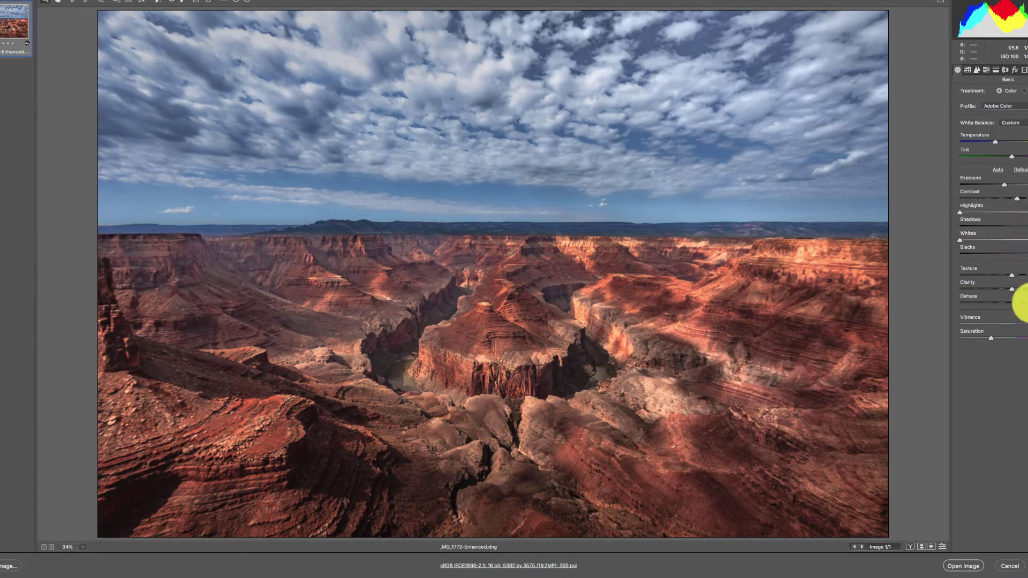
pyautogui.moveTo(1024, 302)
pyautogui.mouseDown()
pyautogui.moveTo(998, 304)
pyautogui.moveTo(1025, 309)
pyautogui.moveTo(1009, 305)
pyautogui.moveTo(1026, 299)
pyautogui.moveTo(1013, 315)
pyautogui.mouseUp()
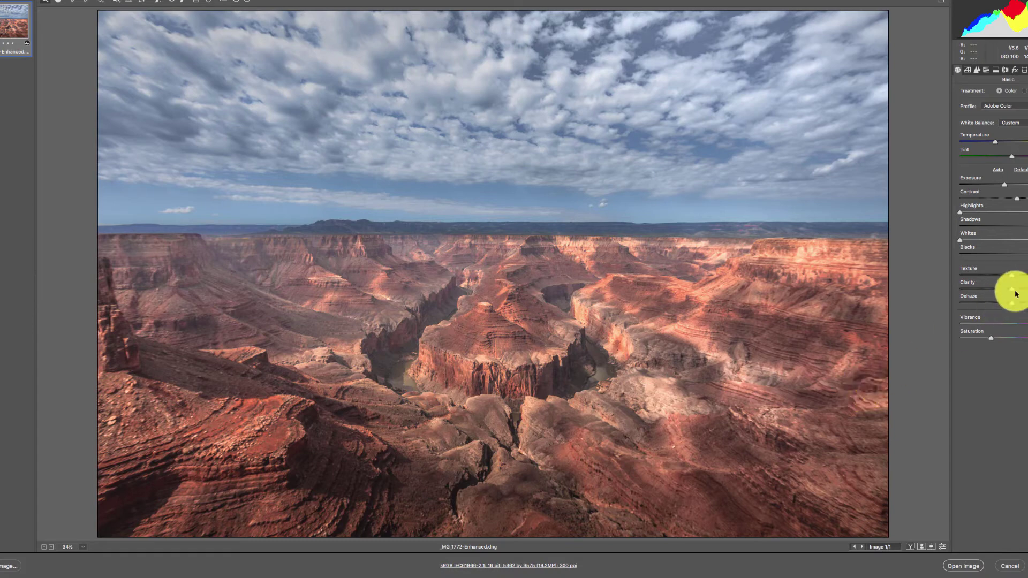
# Step: Push Clarity far right, then preview less Dehaze before increasing it for a punchier canyon
pyautogui.moveTo(1012, 291); pyautogui.dragTo(1012, 316)
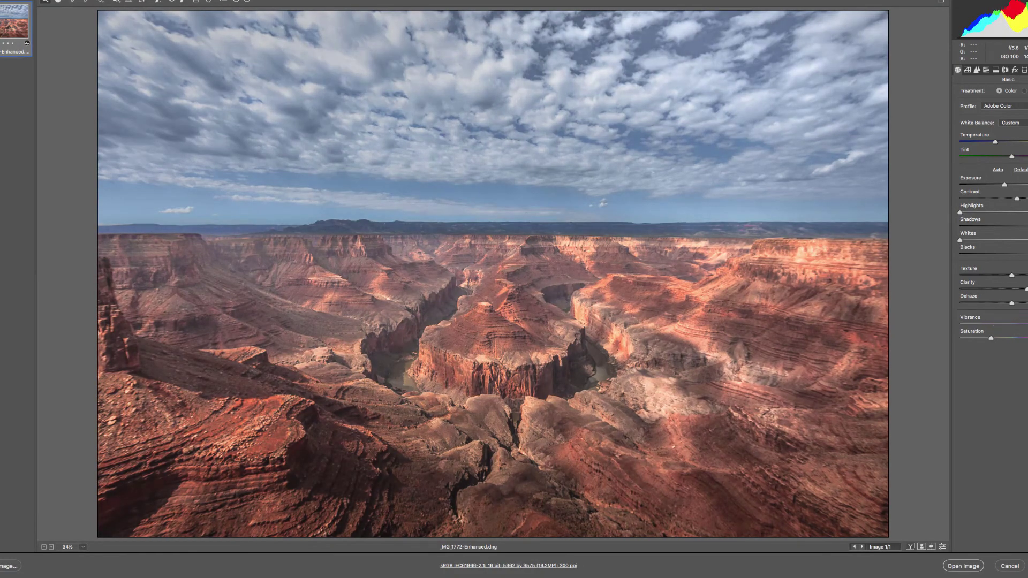
pyautogui.moveTo(1011, 303); pyautogui.dragTo(1013, 307)
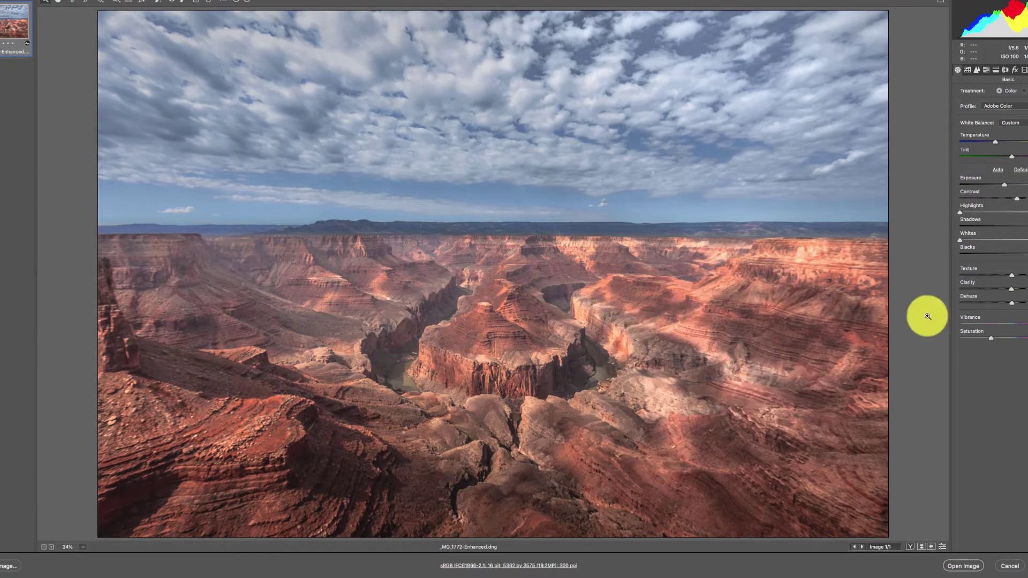
pyautogui.moveTo(1020, 303)
pyautogui.mouseDown()
pyautogui.moveTo(1010, 299)
pyautogui.moveTo(1014, 317)
pyautogui.mouseUp()
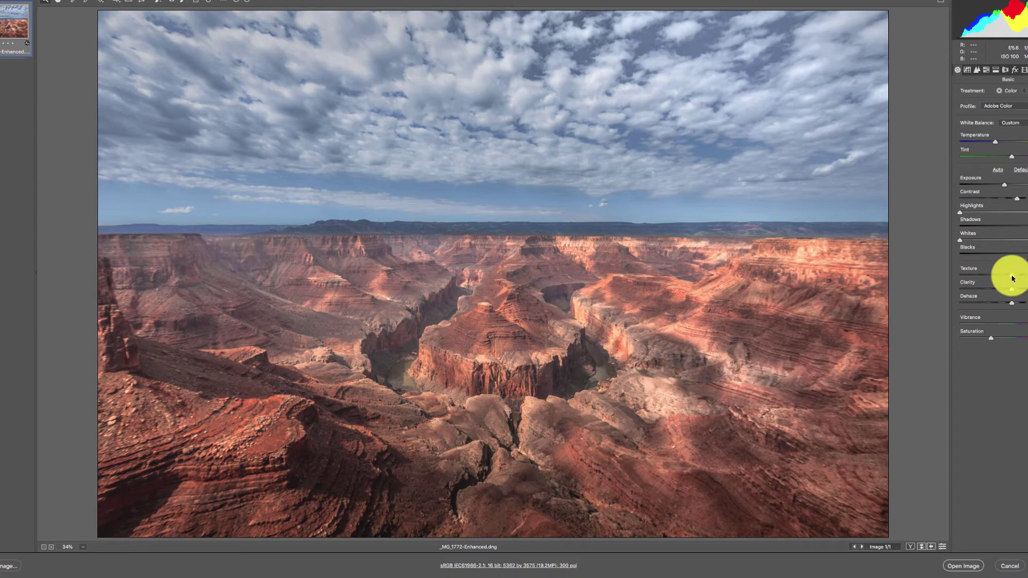
# Step: Alternate Texture between a strong boost and lower values, settling on a moderate amount
pyautogui.moveTo(1013, 275); pyautogui.dragTo(1027, 275)
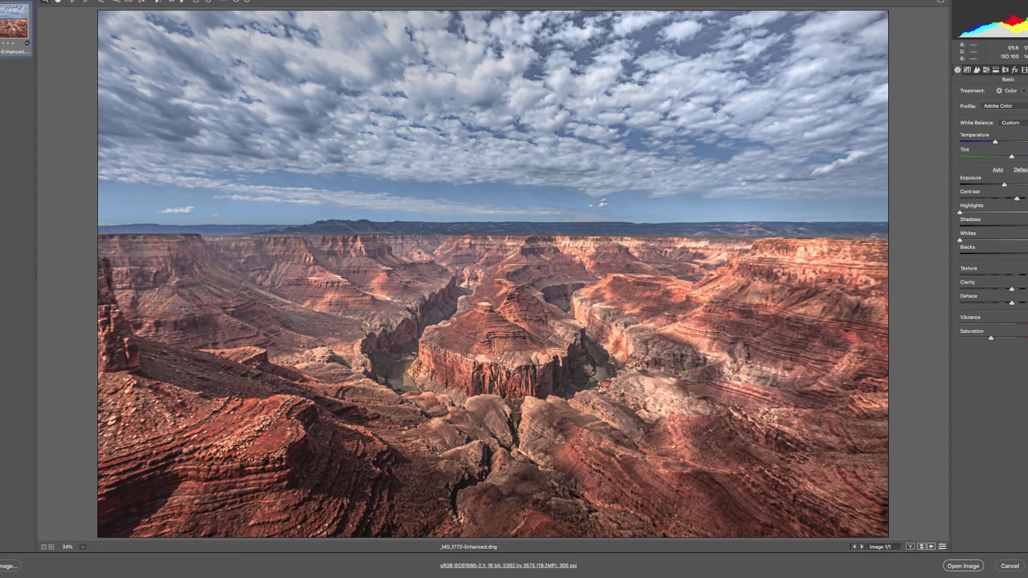
pyautogui.moveTo(1027, 275)
pyautogui.mouseDown()
pyautogui.moveTo(1011, 284)
pyautogui.moveTo(1027, 278)
pyautogui.moveTo(1011, 275)
pyautogui.mouseUp()
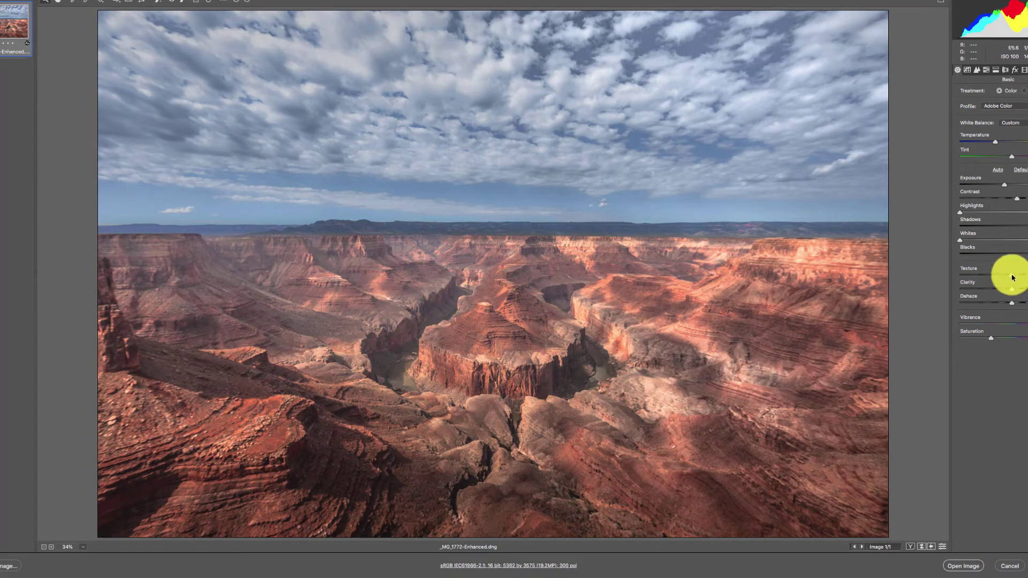
pyautogui.moveTo(1013, 278); pyautogui.dragTo(1027, 276)
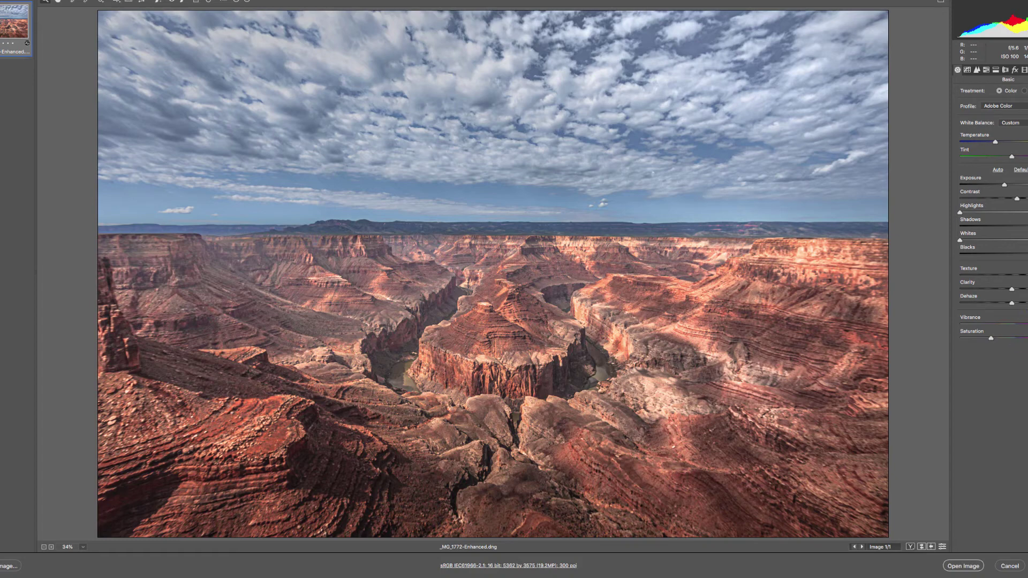
pyautogui.moveTo(1022, 275); pyautogui.dragTo(1012, 275)
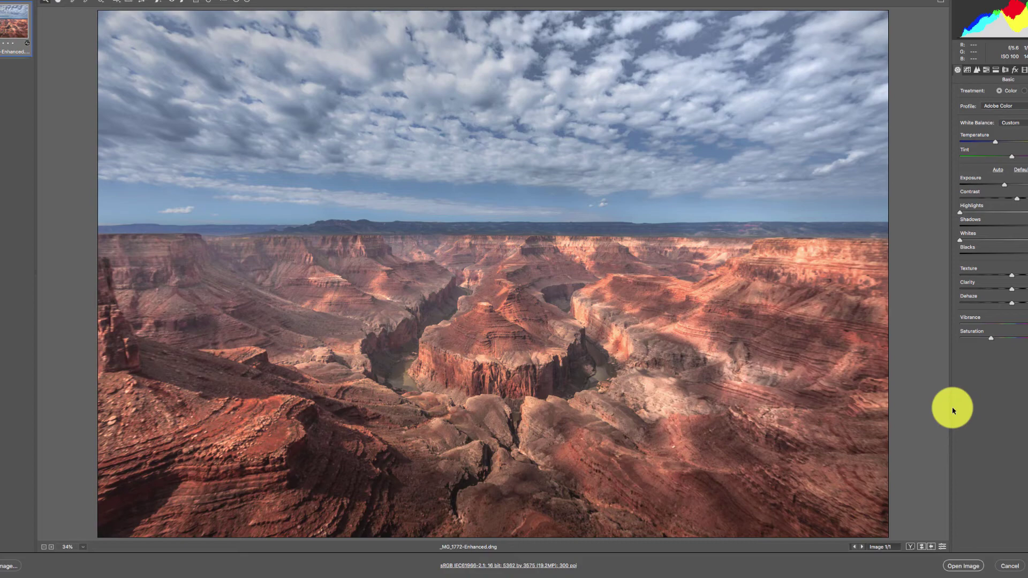
# Step: Add a little more Dehaze for a darker, higher-contrast canyon
pyautogui.moveTo(1012, 303); pyautogui.dragTo(1021, 308)
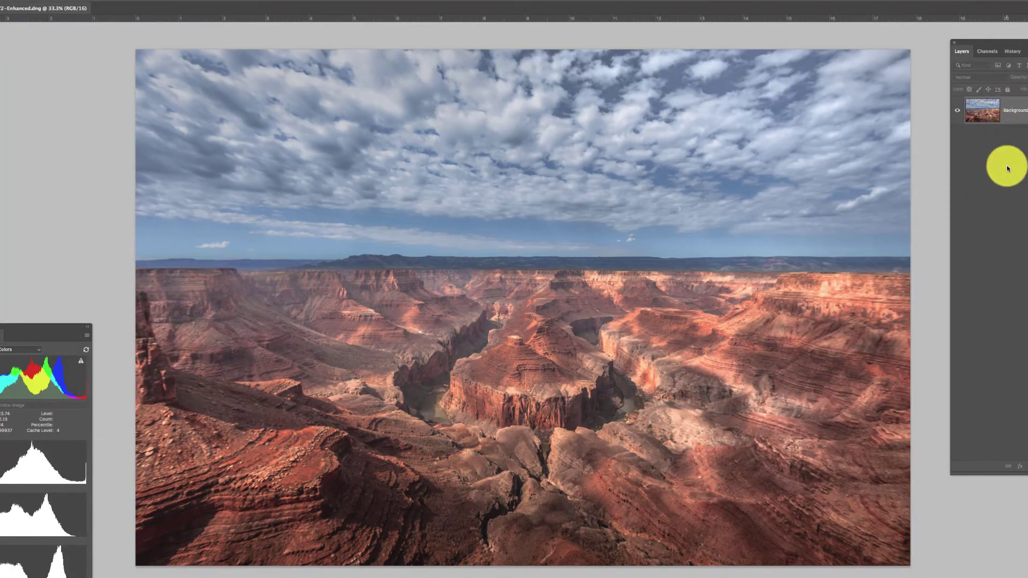
# Step: Duplicate the Background layer twice and hide the top Layer 1 copy
pyautogui.hotkey('ctrl', 'j')
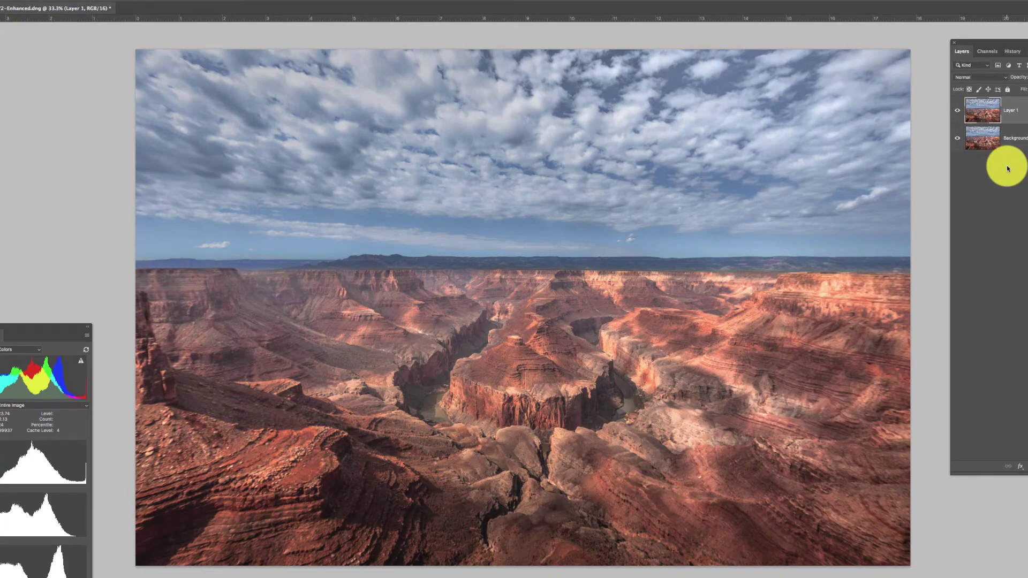
pyautogui.hotkey('ctrl', 'j')
pyautogui.click(958, 111)
# Step: Set Layer 1's blend mode to Luminosity
pyautogui.click(982, 136)
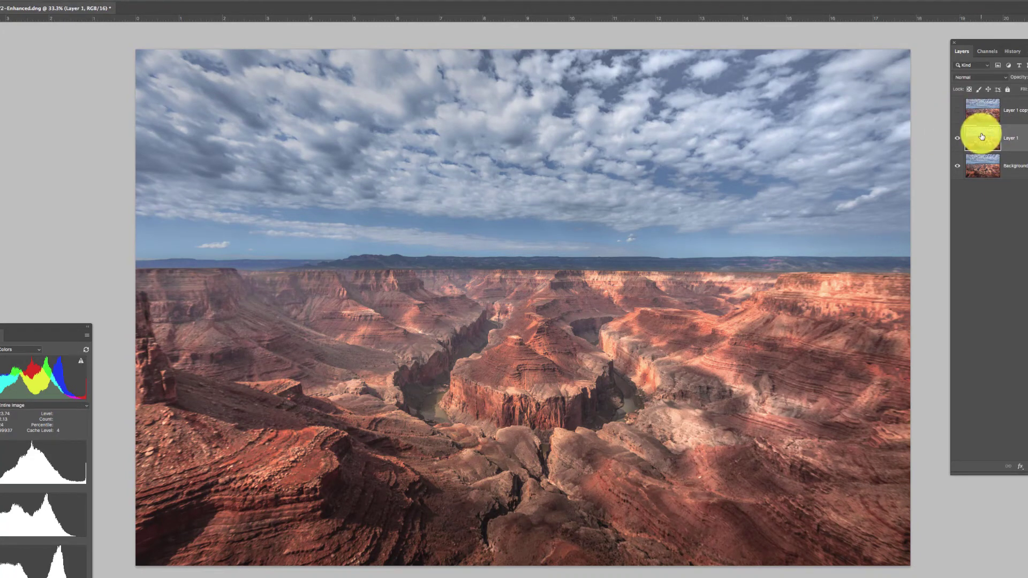
pyautogui.click(982, 81)
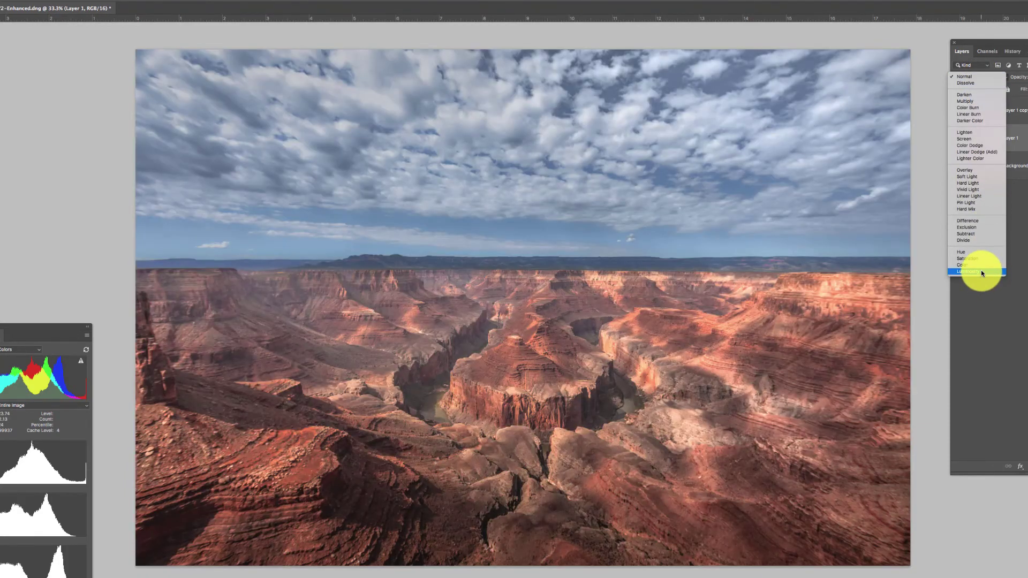
pyautogui.click(982, 272)
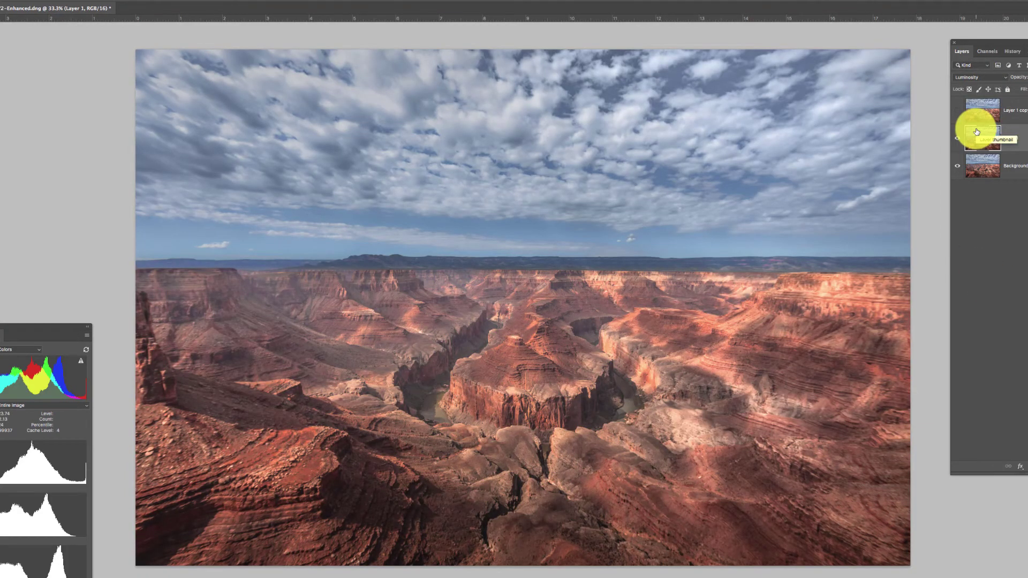
# Step: Apply Unsharp Mask to Layer 1 with Amount 60%, Radius 10.4 pixels, Threshold 0
pyautogui.hotkey('ctrl', 'alt', 'f')
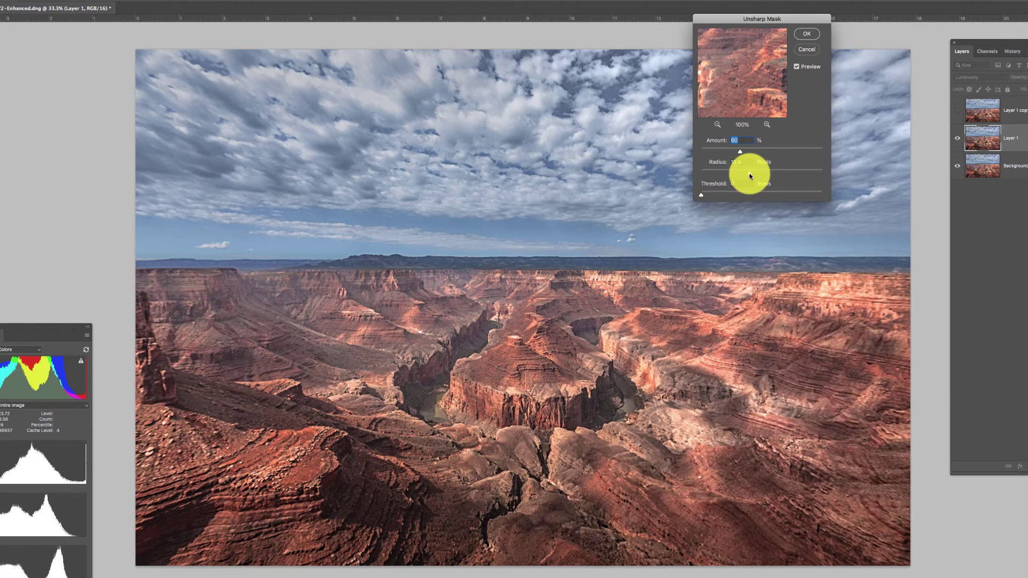
pyautogui.click(807, 33)
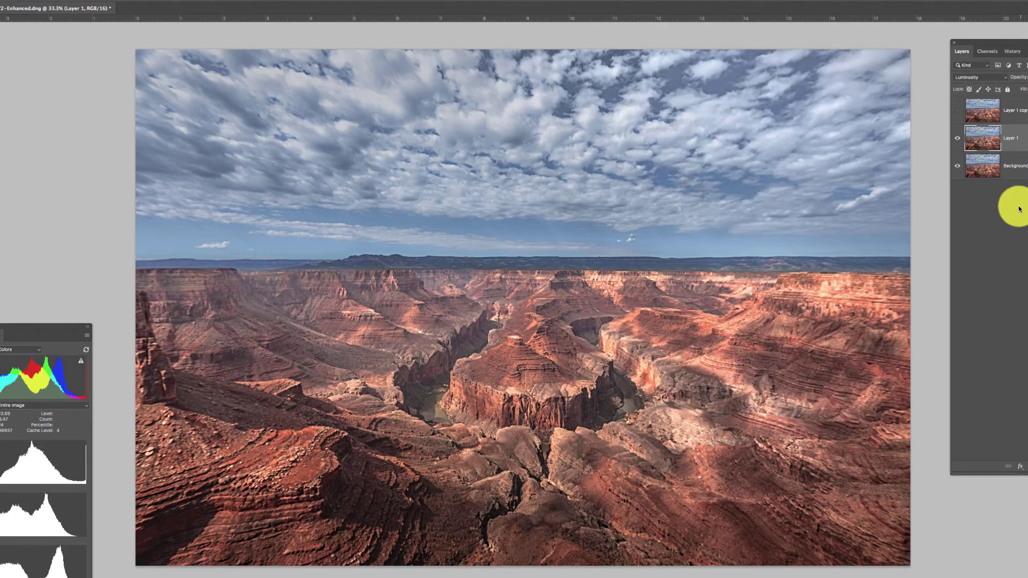
# Step: Toggle Layer 1's sharpening on and off at 50% and 25% zoom to compare
pyautogui.click(957, 139)
pyautogui.click(959, 140)
pyautogui.click(959, 140)
pyautogui.click(959, 140)
pyautogui.hotkey('ctrl', '+')
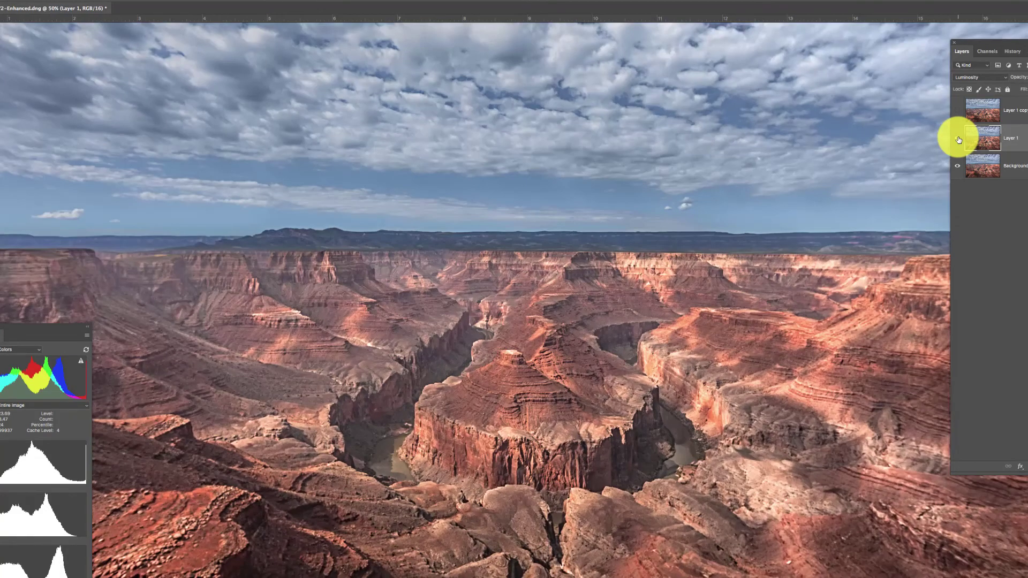
pyautogui.click(959, 140)
pyautogui.click(959, 140)
pyautogui.click(959, 140)
pyautogui.click(959, 140)
pyautogui.click(958, 139)
pyautogui.press('super+minus')
pyautogui.press('super+minus')
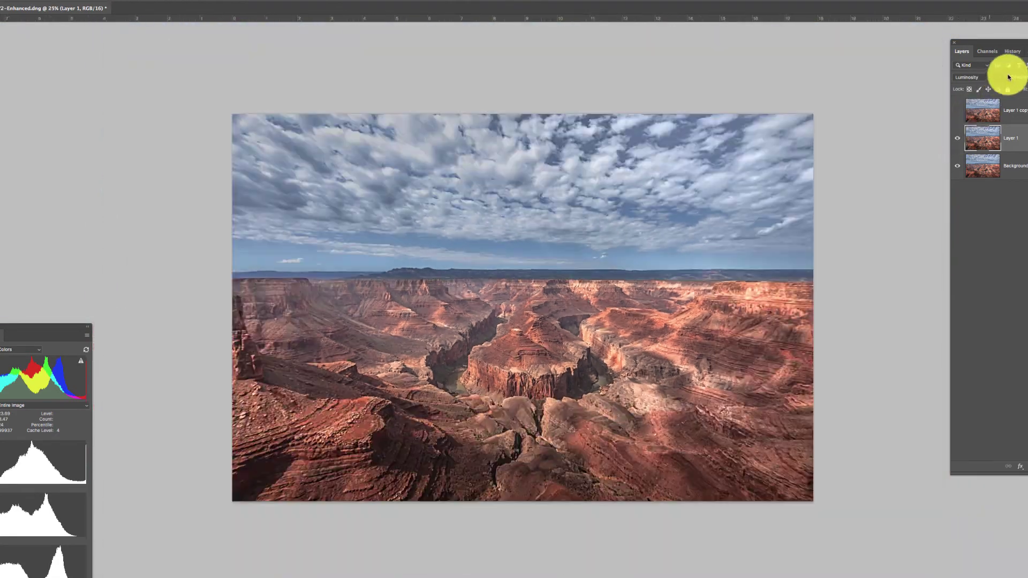
# Step: Hide Layer 1, then make Layer 1 copy visible and active
pyautogui.click(958, 139)
pyautogui.click(957, 109)
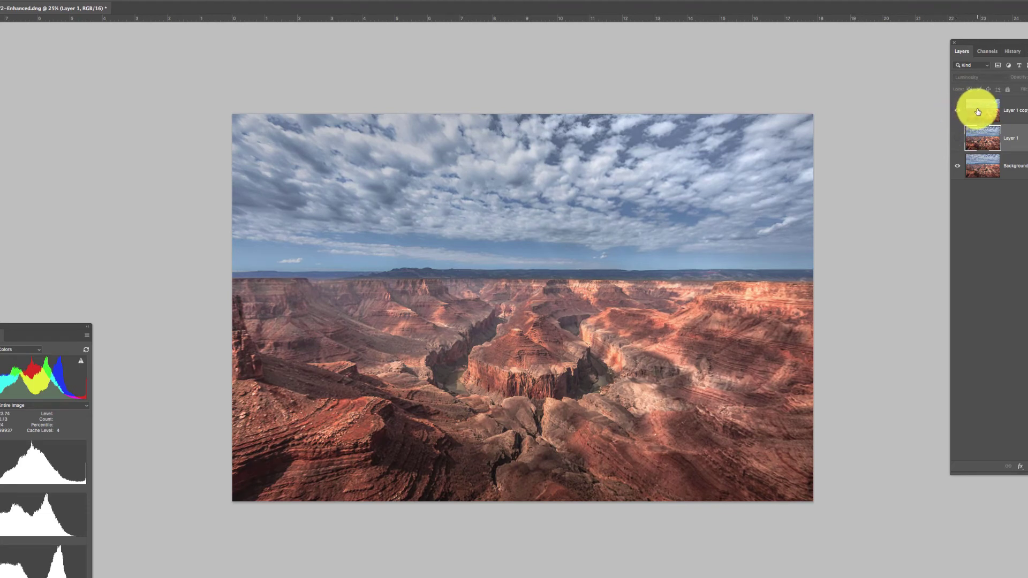
pyautogui.click(978, 112)
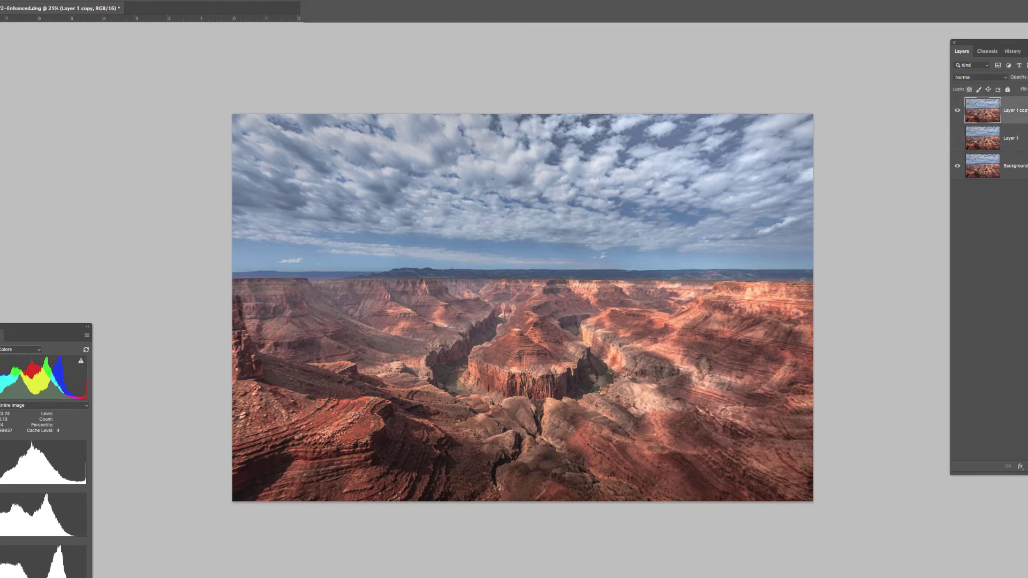
# Step: Boost Texture on Layer 1 copy with the Camera Raw Filter, then hide that copy
pyautogui.click(185, 0)
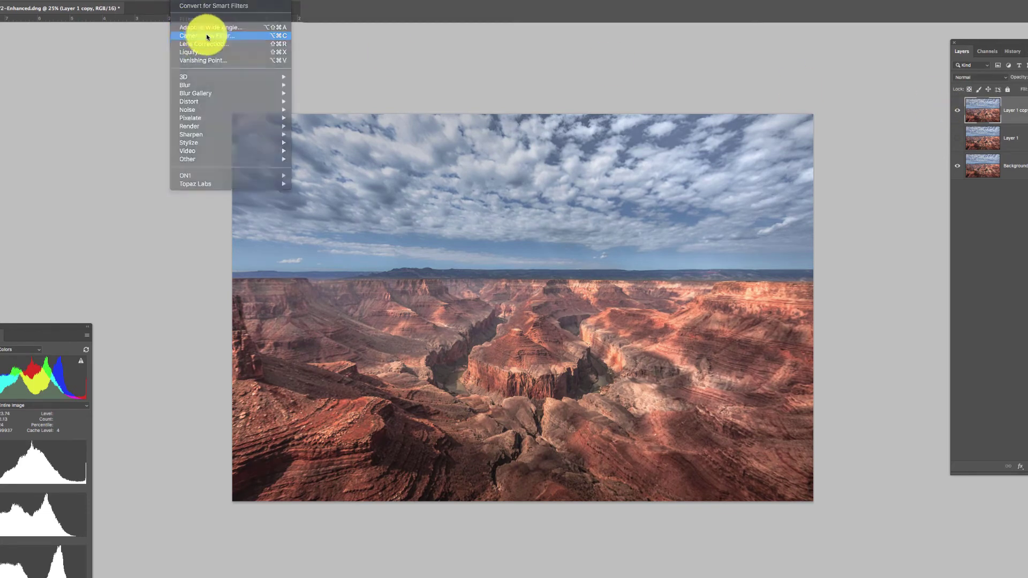
pyautogui.click(279, 39)
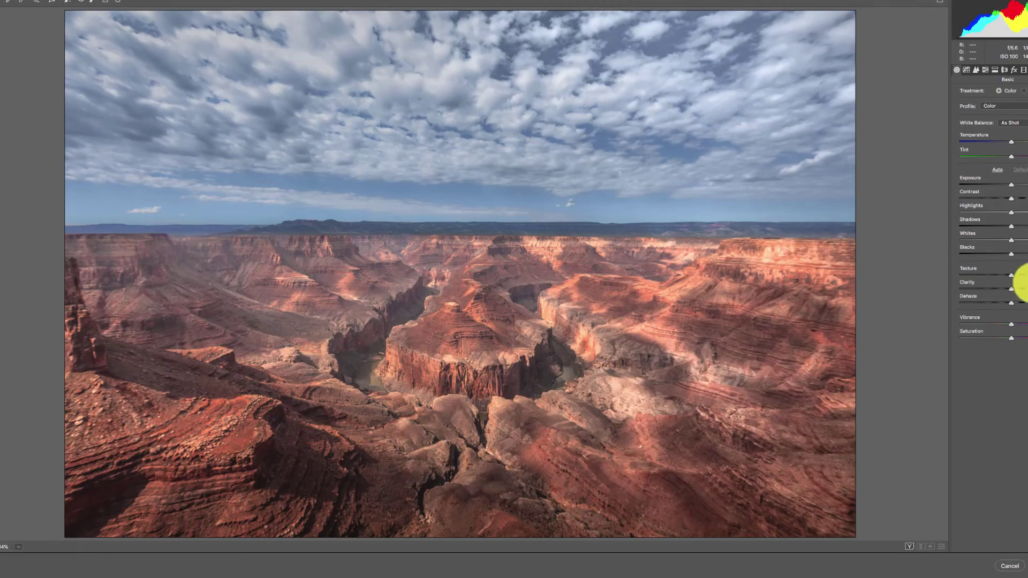
pyautogui.moveTo(1012, 275); pyautogui.dragTo(1027, 276)
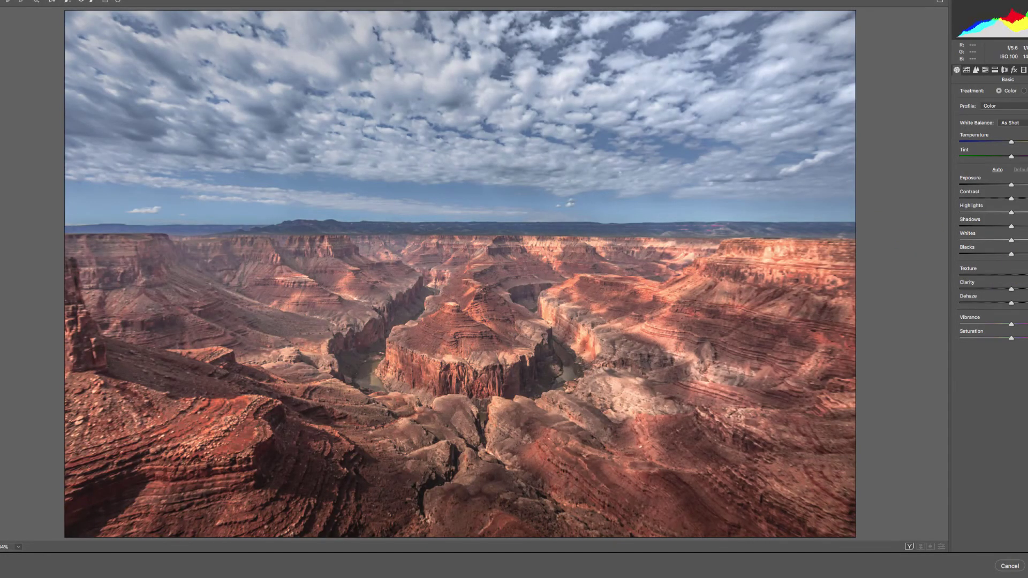
pyautogui.click(1024, 566)
pyautogui.click(958, 113)
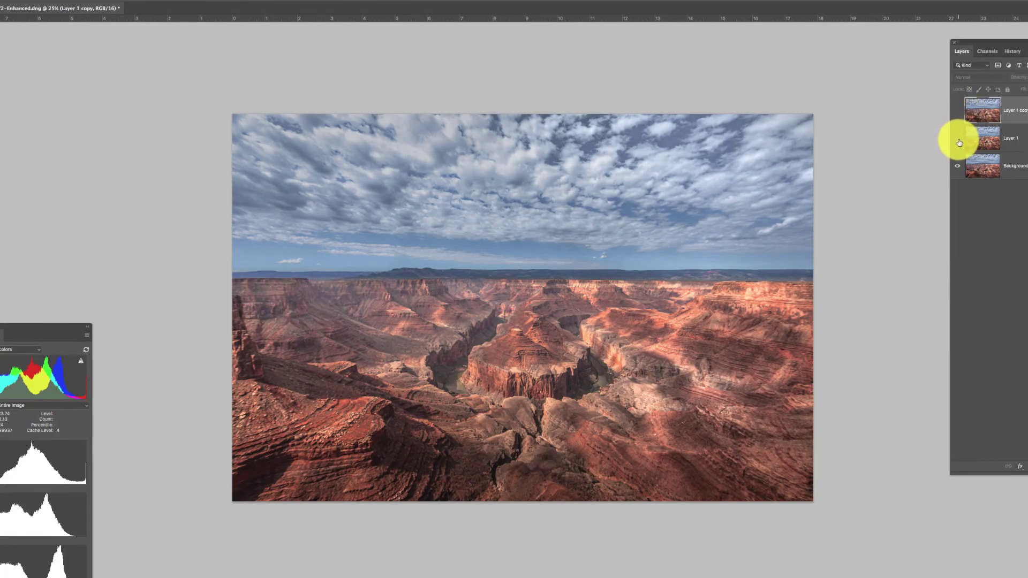
# Step: Show Layer 1 and repeatedly toggle Layer 1 copy to compare Texture against Unsharp Mask
pyautogui.click(958, 138)
pyautogui.click(959, 112)
pyautogui.click(959, 113)
pyautogui.click(959, 112)
pyautogui.click(959, 112)
pyautogui.click(959, 113)
pyautogui.click(959, 112)
pyautogui.click(959, 112)
pyautogui.click(959, 112)
pyautogui.click(960, 113)
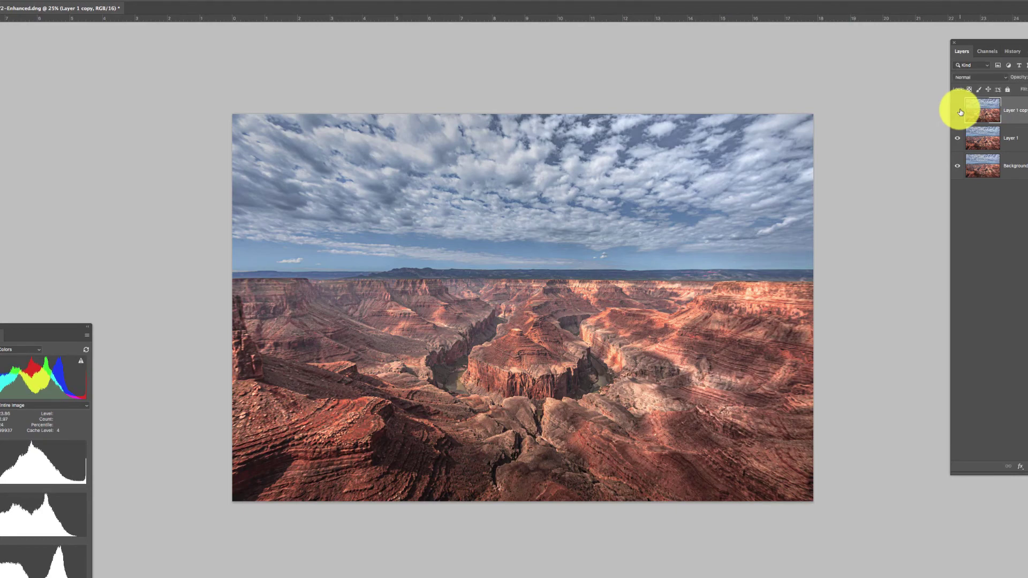
pyautogui.click(960, 113)
# Step: Zoom to 50% on the canyon and leave the Texture-boosted Layer 1 copy visible
pyautogui.press('super+plus')
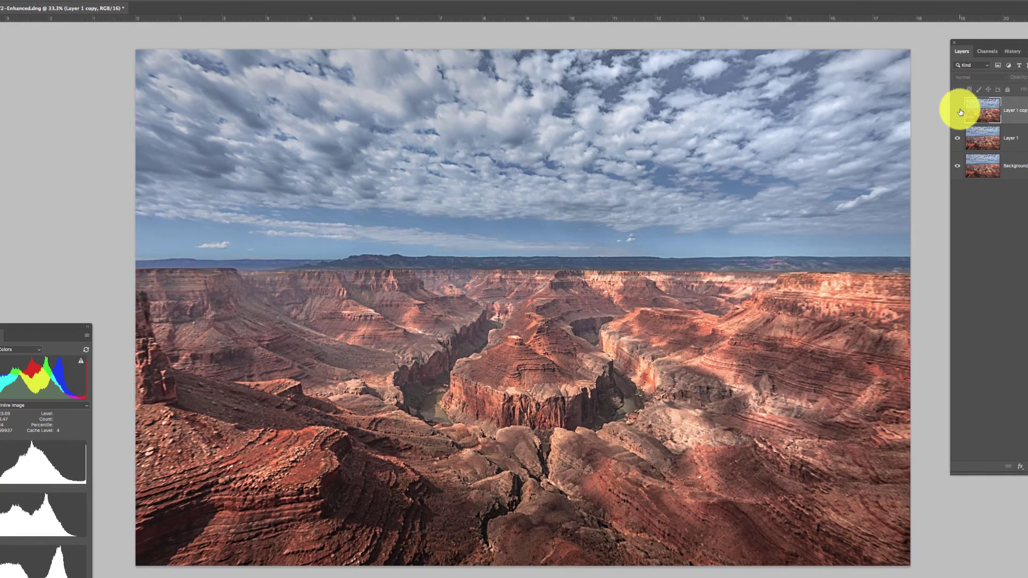
pyautogui.press('super+plus')
pyautogui.moveTo(668, 375); pyautogui.dragTo(645, 202)
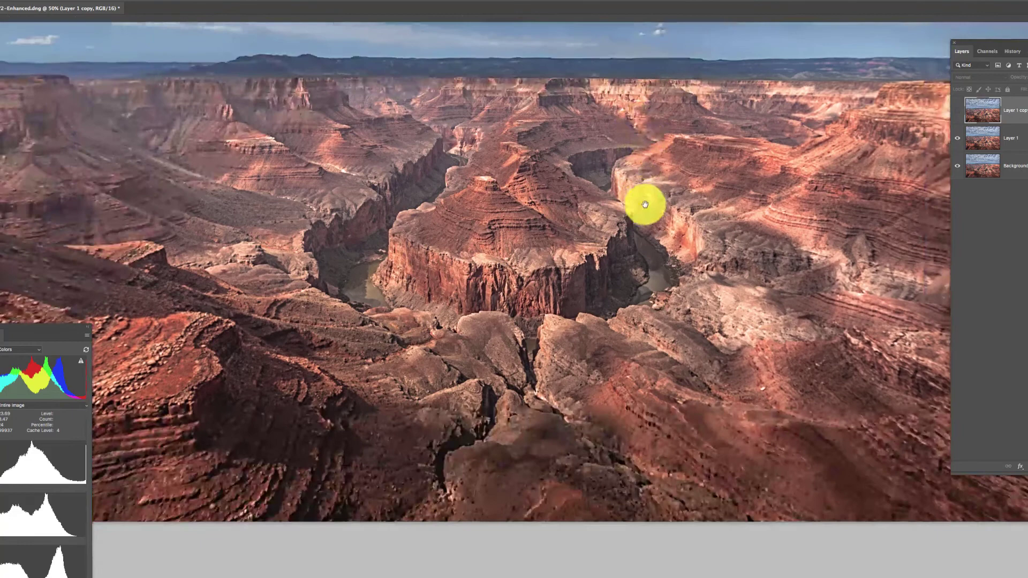
pyautogui.click(958, 111)
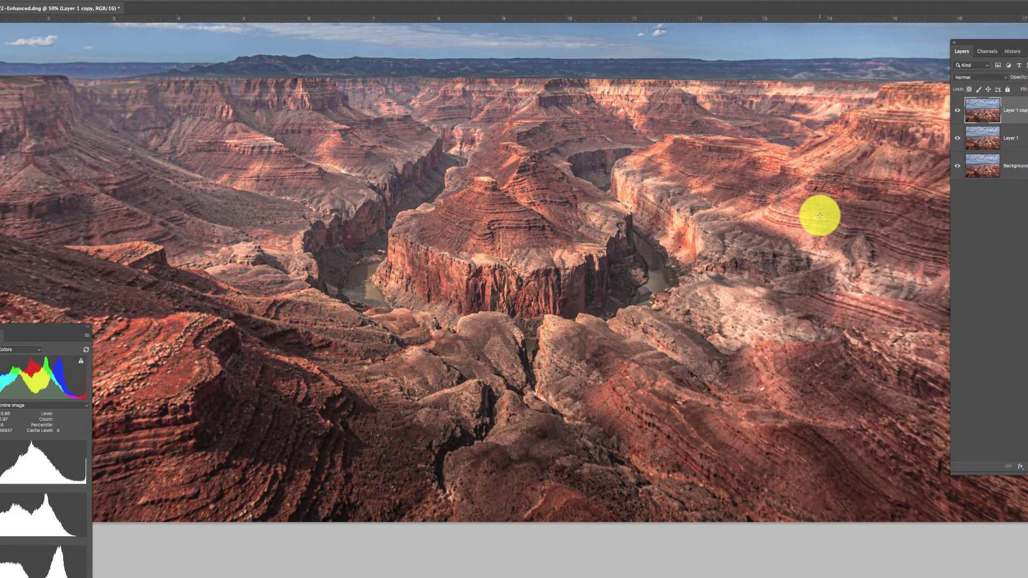
pyautogui.hotkey('ctrl', '-')
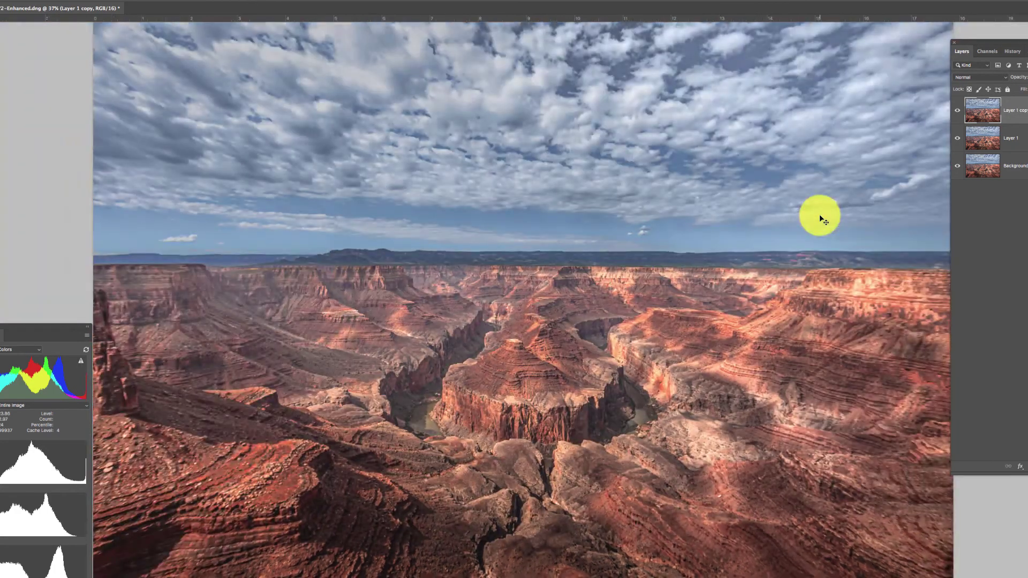